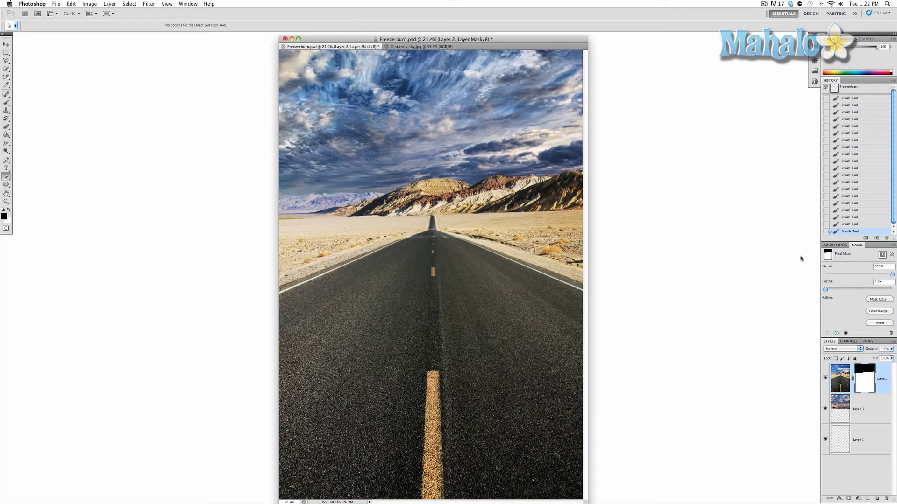
- Select Layer 3, the stormy sky, and bring up the Image > Adjustments list
click(843, 406)
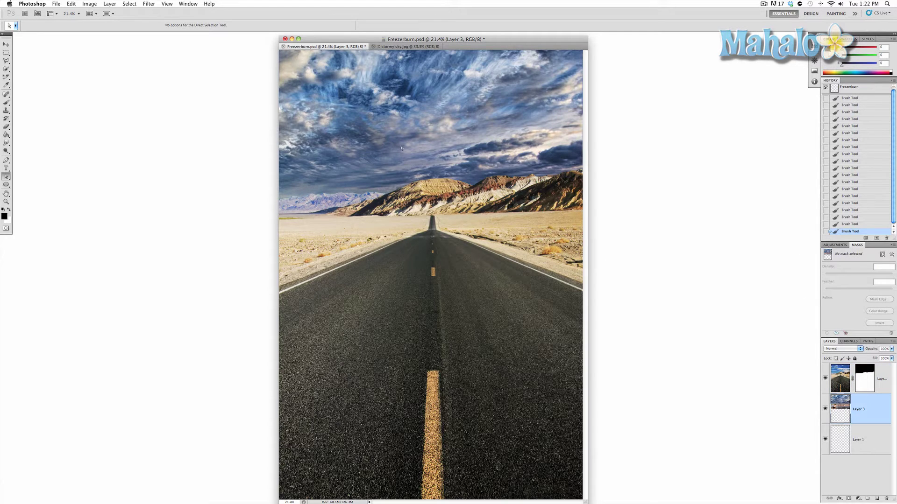
click(89, 4)
mouse_move(94, 24)
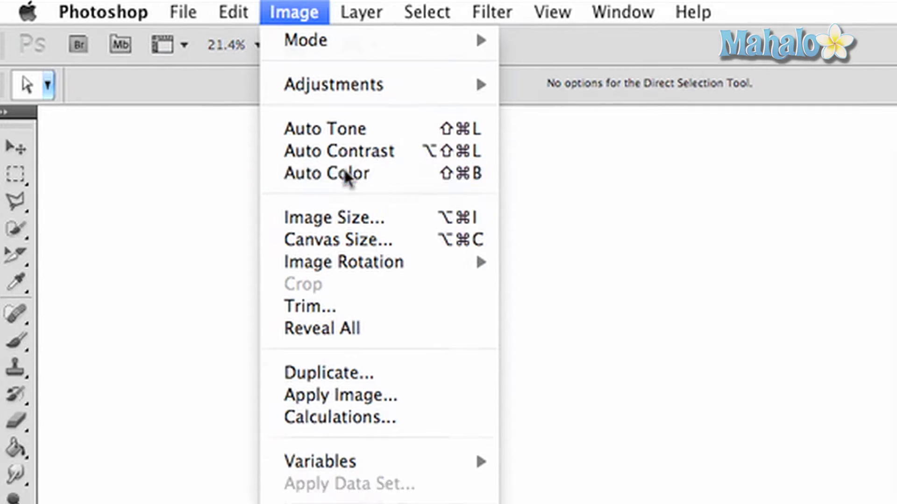
click(363, 183)
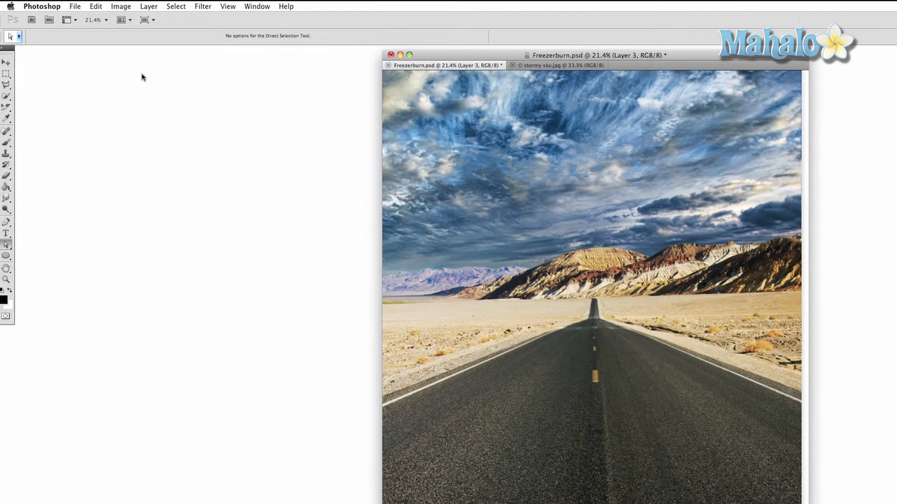
click(117, 6)
mouse_move(131, 34)
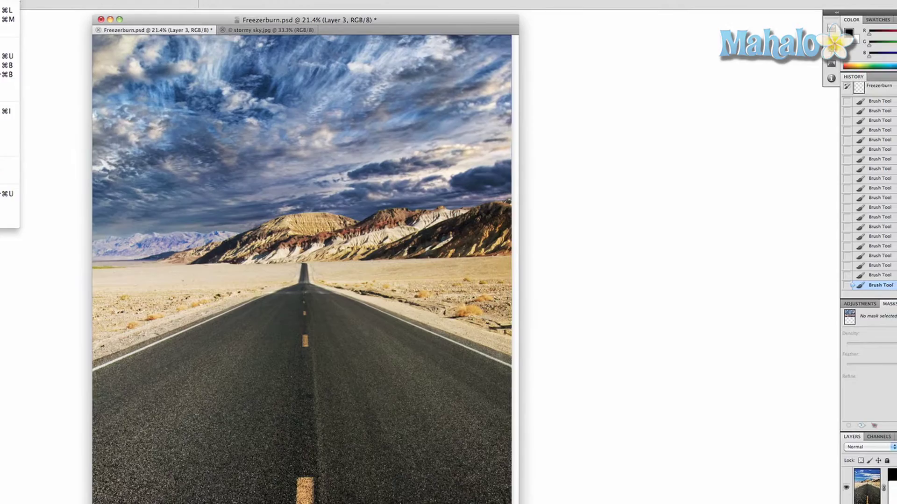
- Apply Brightness/Contrast to the sky layer with brightness 23 and contrast 19
click(5, 1)
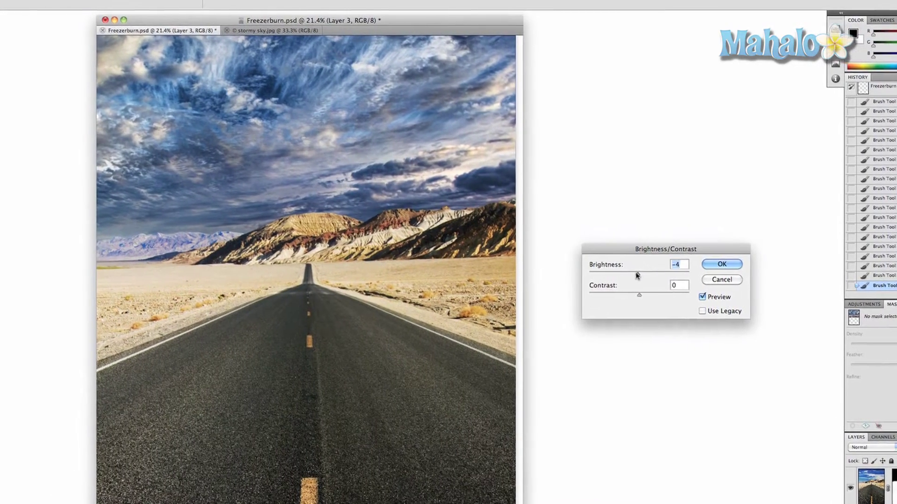
drag(637, 275, 648, 275)
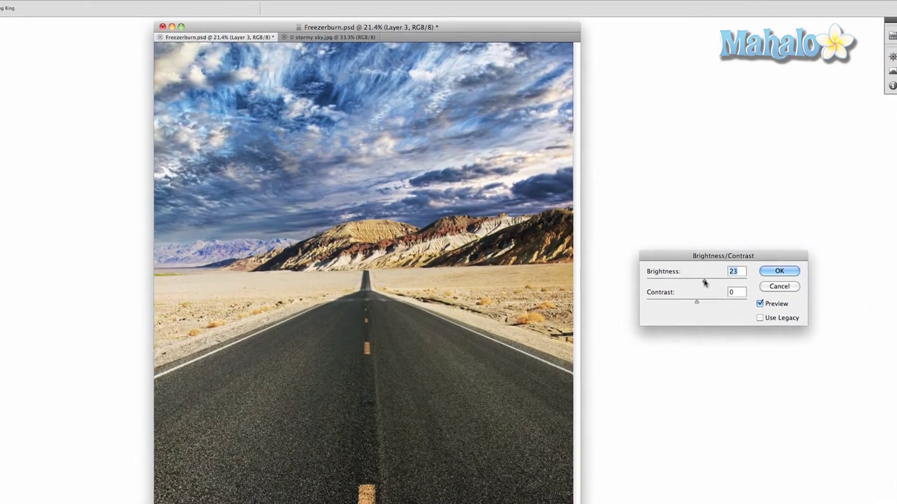
drag(706, 303, 690, 304)
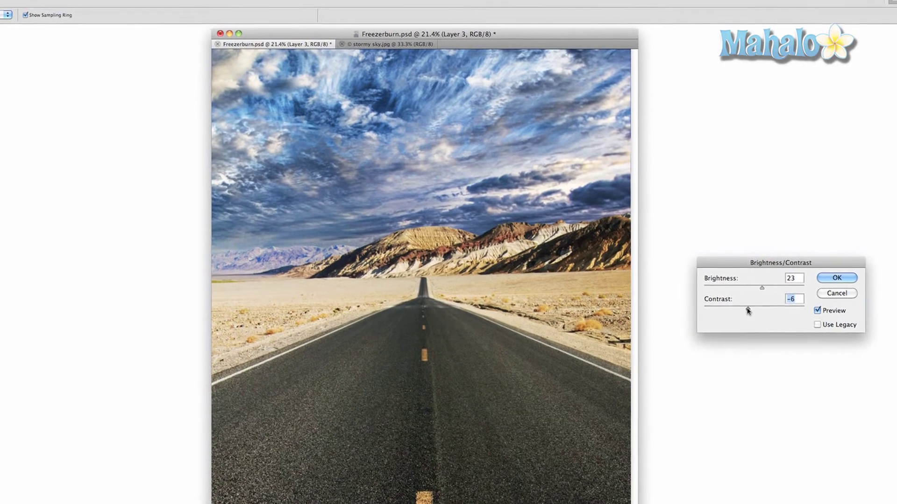
drag(748, 311, 764, 311)
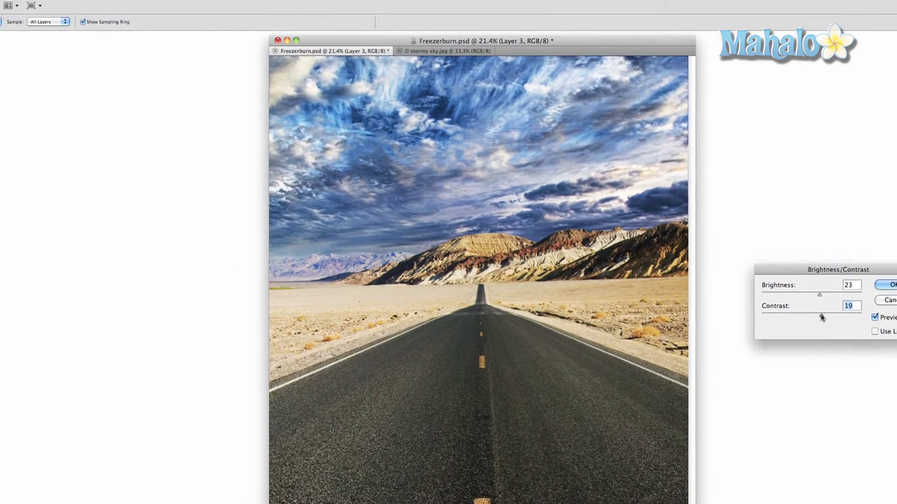
key(Return)
- Apply a midtone Color Balance of +31, +14, -48 to the sky layer
key(a)
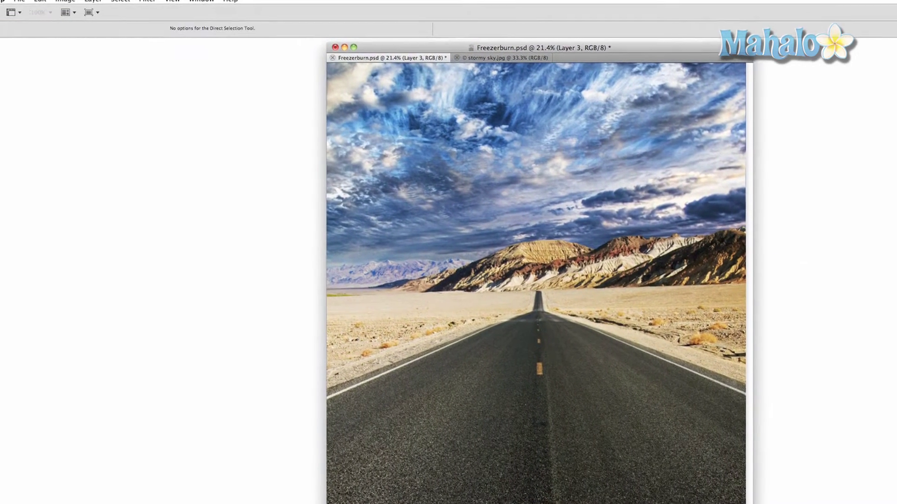
click(65, 1)
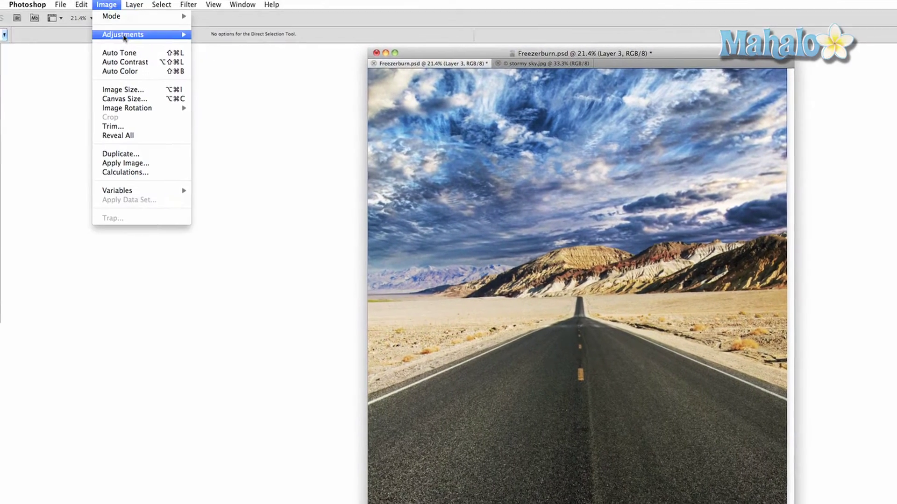
mouse_move(123, 36)
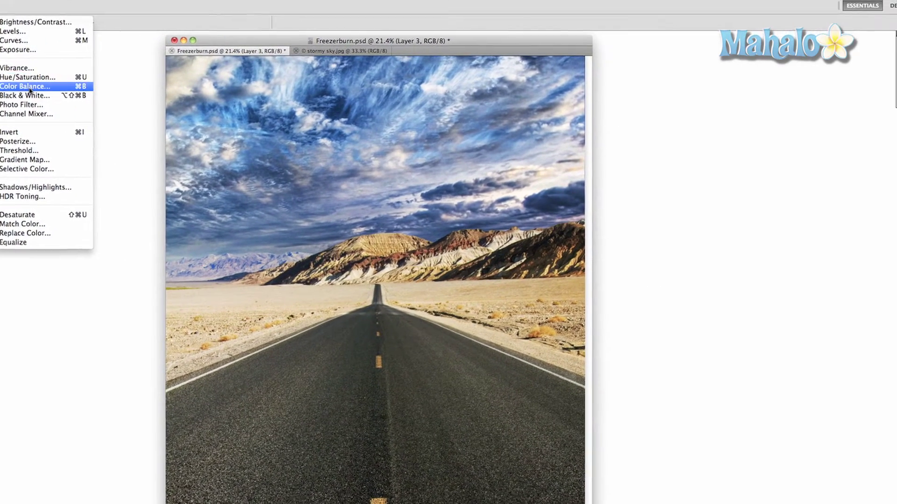
click(224, 100)
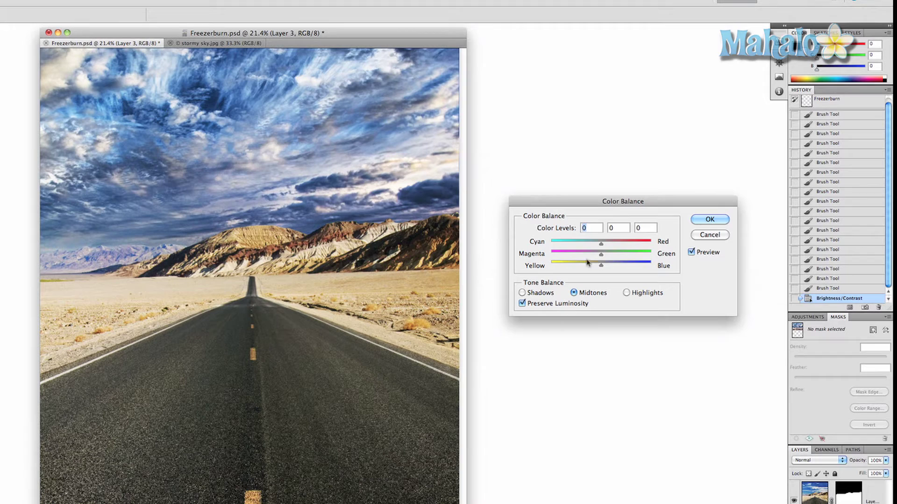
drag(601, 246, 612, 246)
drag(621, 256, 582, 267)
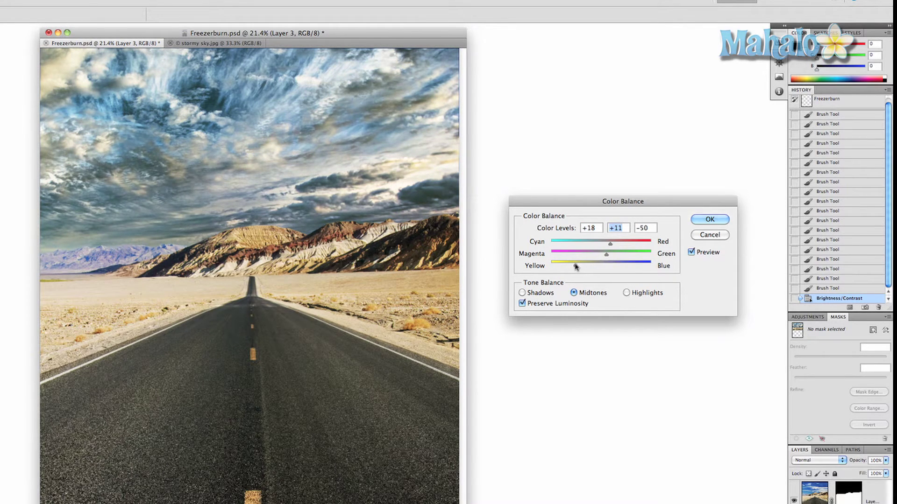
drag(578, 266, 579, 265)
click(609, 256)
click(617, 245)
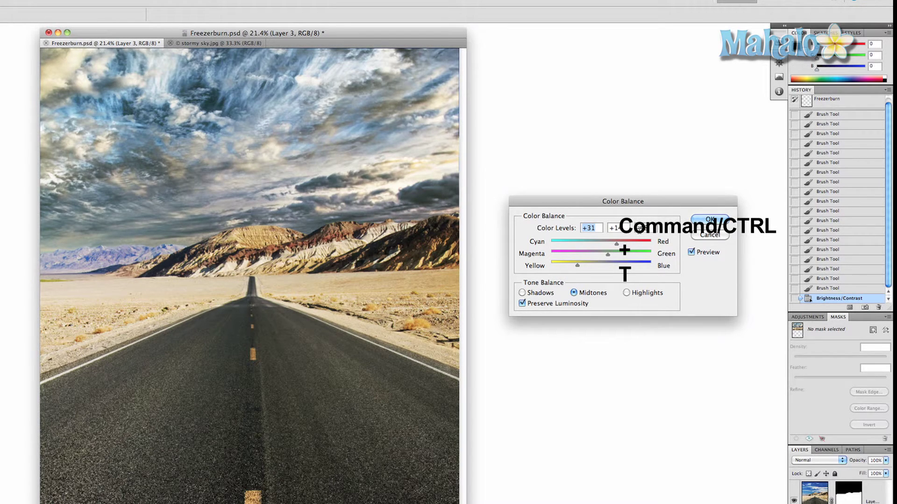
click(709, 220)
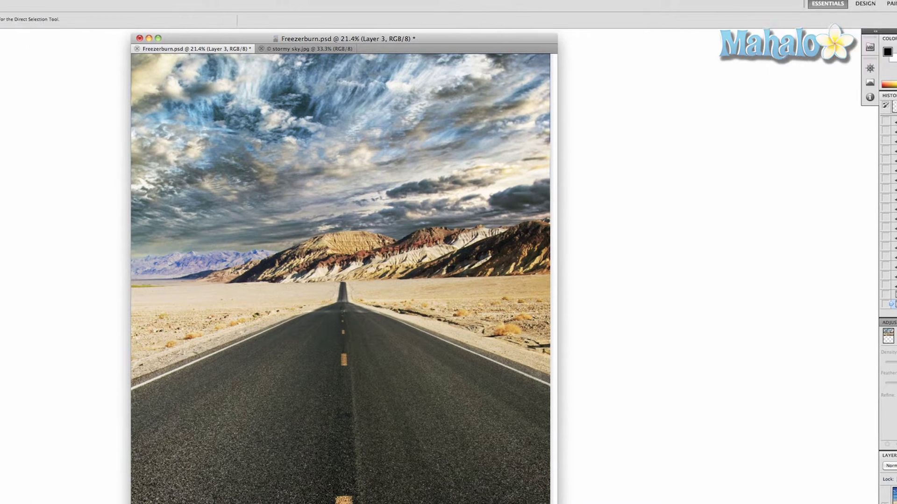
- Apply Hue/Saturation to the sky with Hue -2, Saturation -14, Lightness +2
click(120, 6)
mouse_move(163, 37)
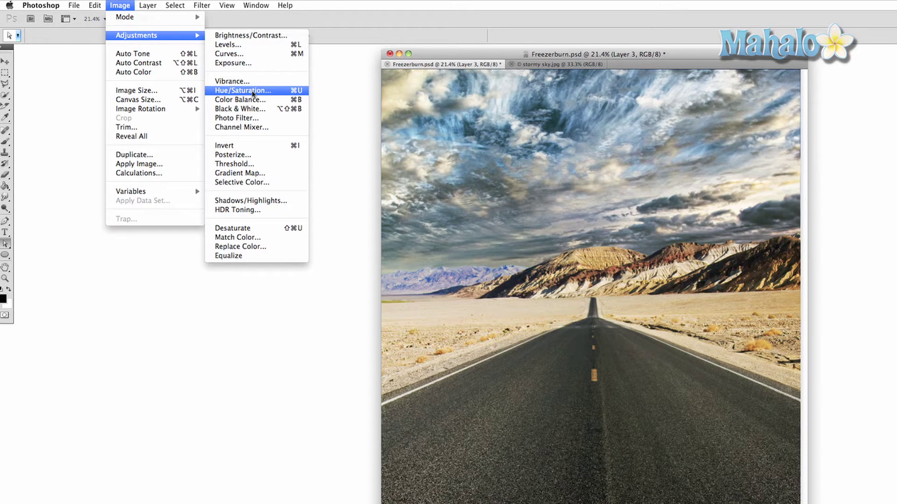
click(252, 94)
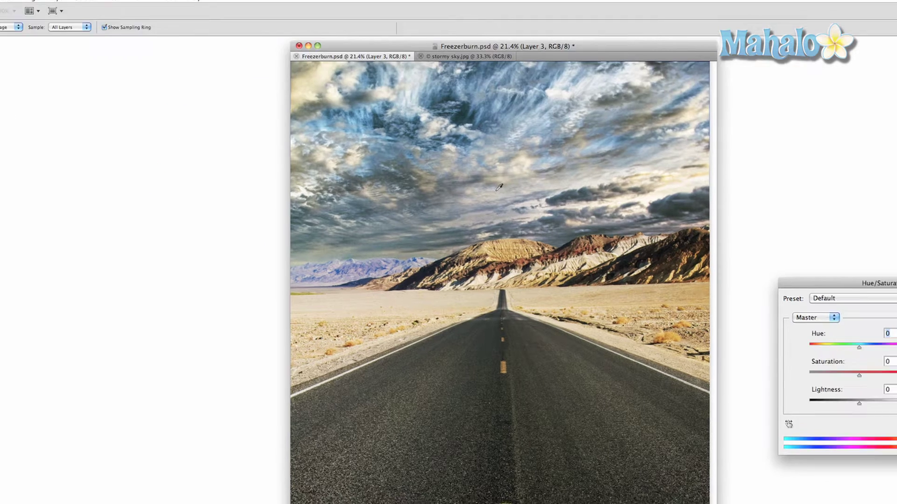
drag(587, 354, 588, 381)
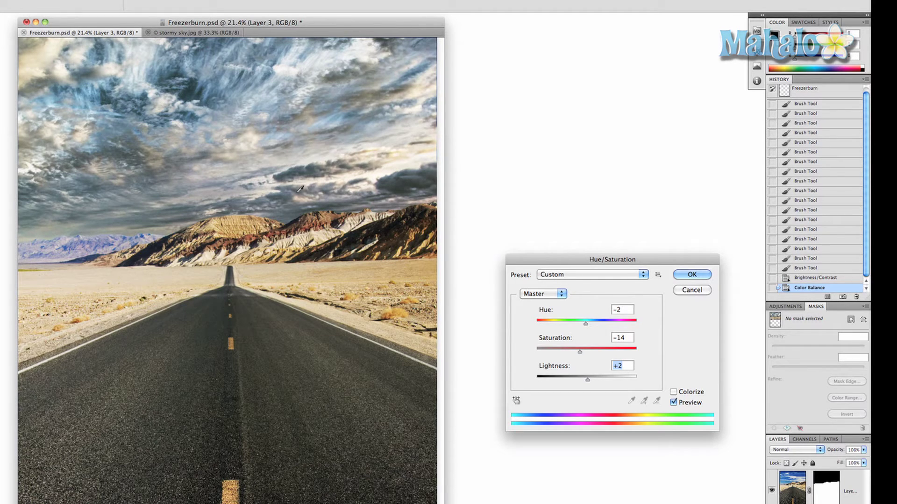
click(697, 276)
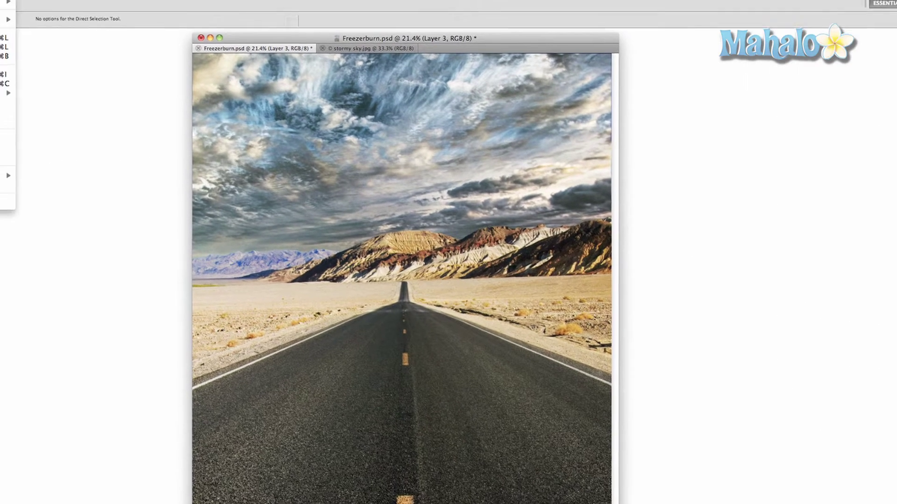
- Apply a Curves adjustment dragging the midpoint from input 127 down to output 95
click(119, 6)
mouse_move(137, 42)
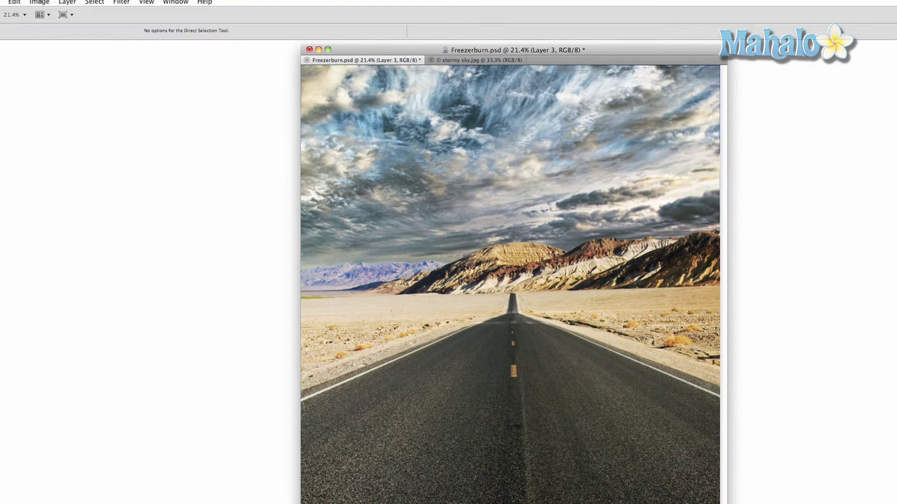
click(120, 6)
click(148, 50)
drag(163, 325, 69, 317)
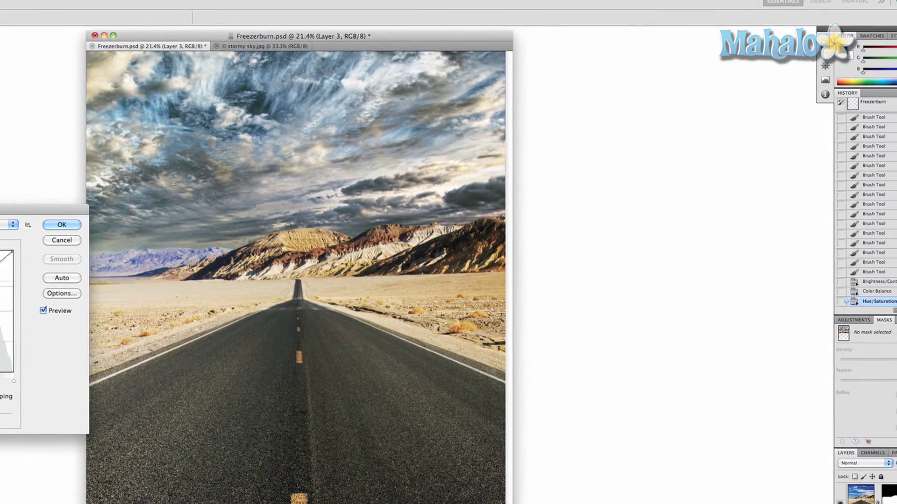
click(61, 226)
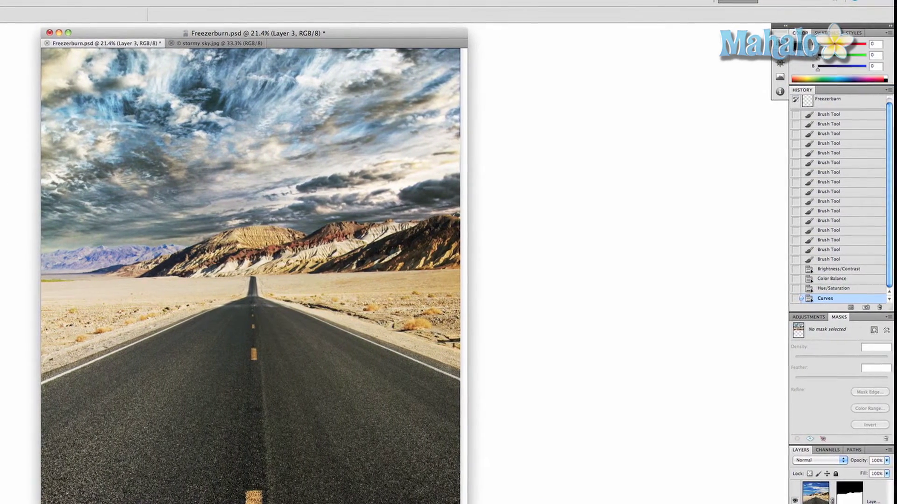
- Apply a second midtone Color Balance of +25, 0, -17 via Cmd+B
key(super+b)
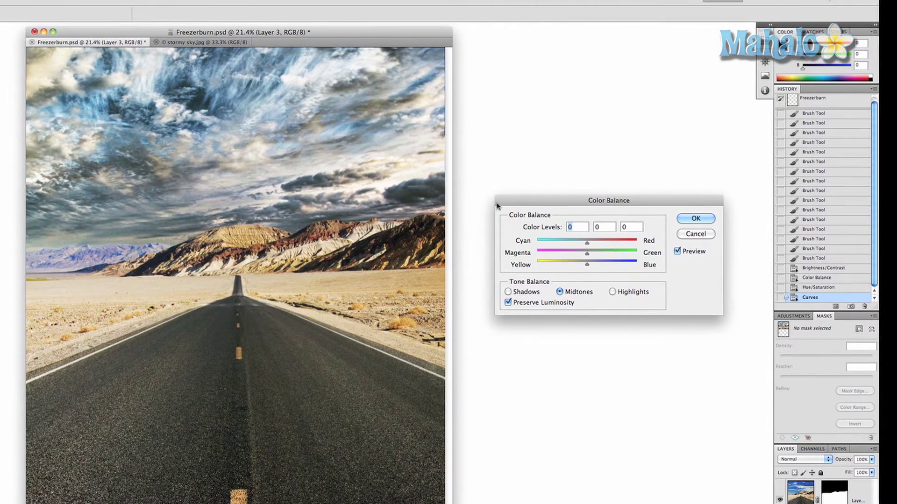
drag(590, 265, 596, 245)
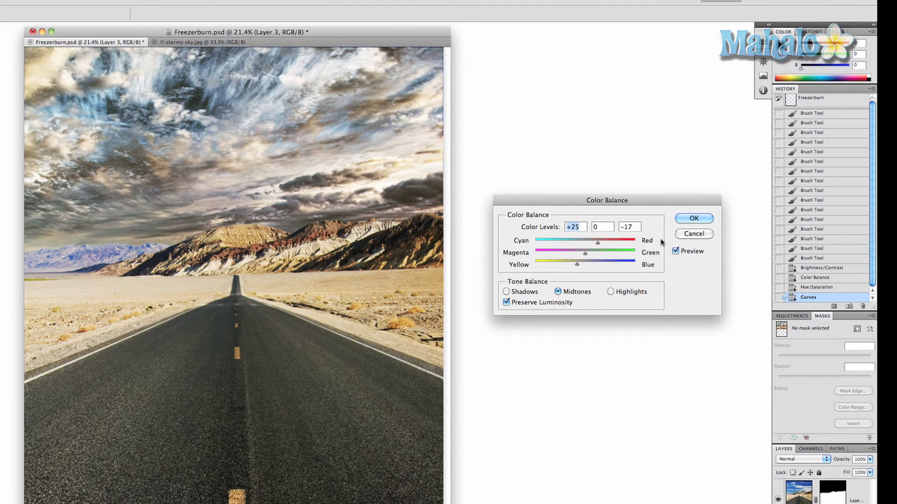
click(685, 218)
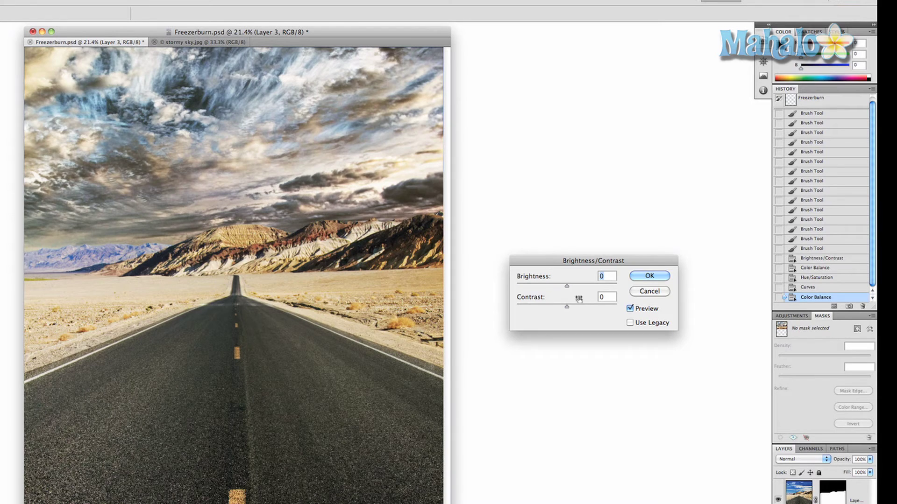
- Apply a second Brightness/Contrast to the sky: brightness -4, contrast 43
drag(566, 286, 590, 308)
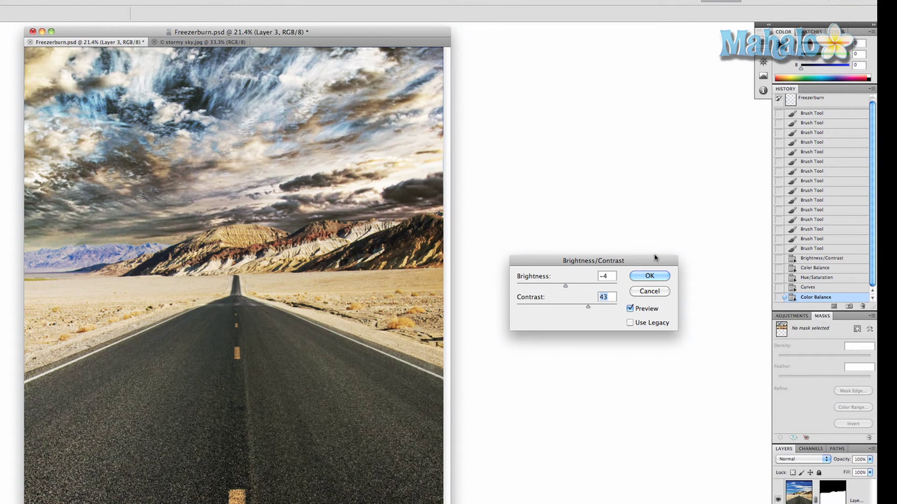
click(654, 277)
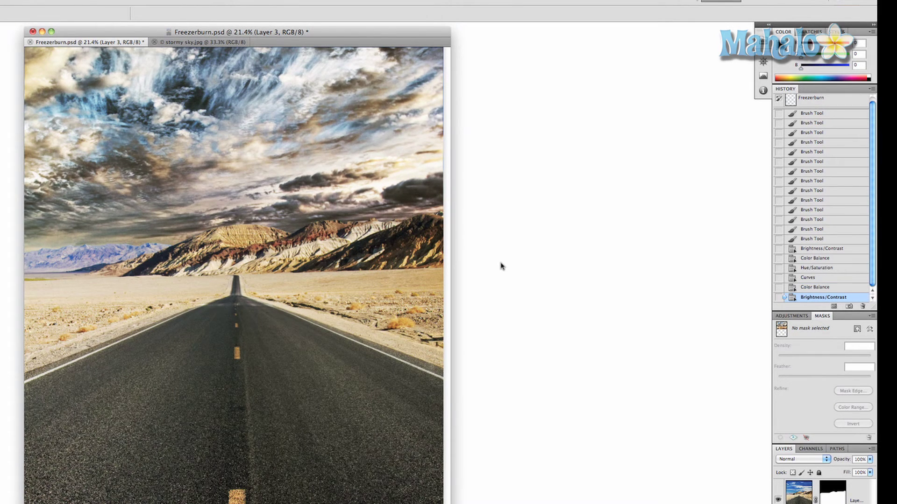